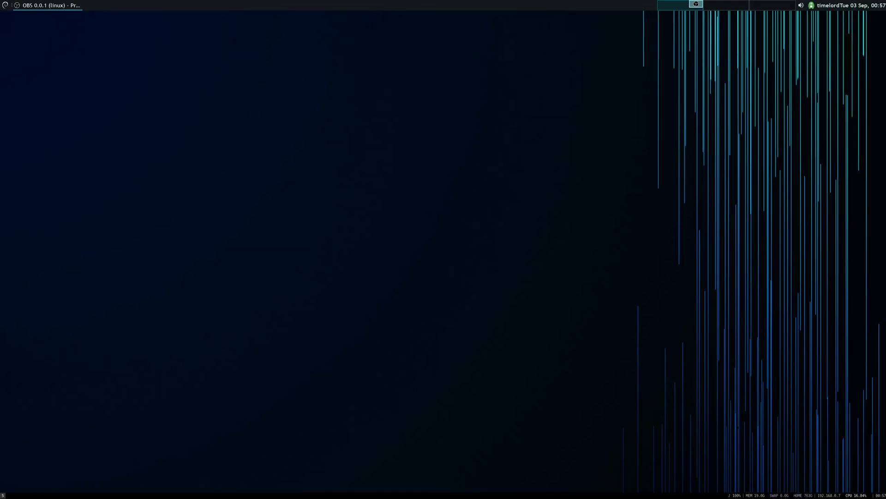
# Switch to the empty second workspace and open the Whisker Menu.
pyautogui.press('super+2')
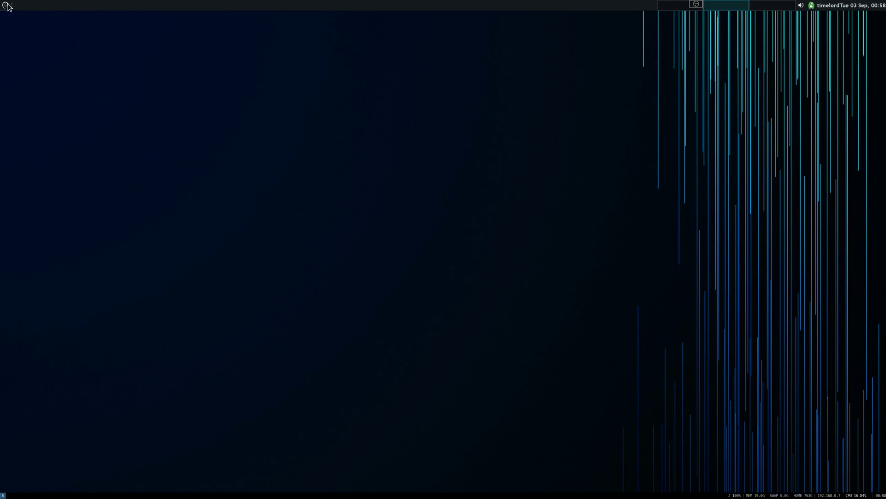
pyautogui.click(7, 5)
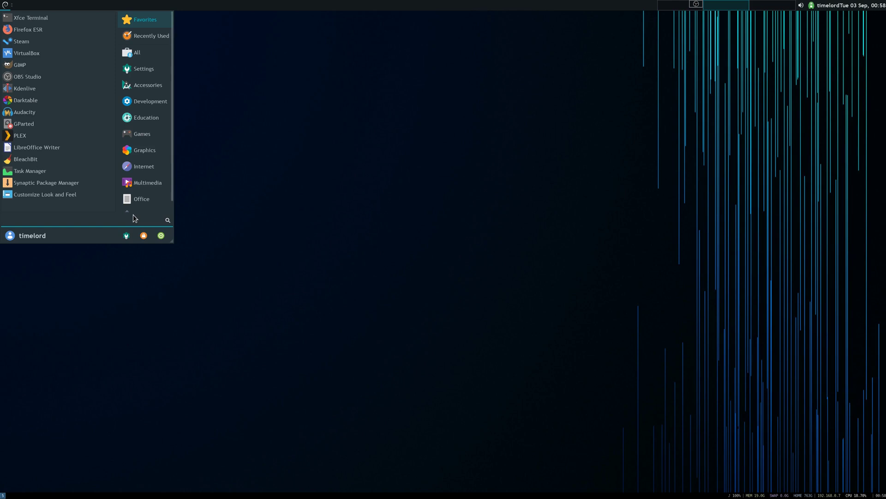
# In Settings Manager's Appearance fonts, set the default font to Ubuntu Mono derivative Powerline Italic.
pyautogui.click(126, 237)
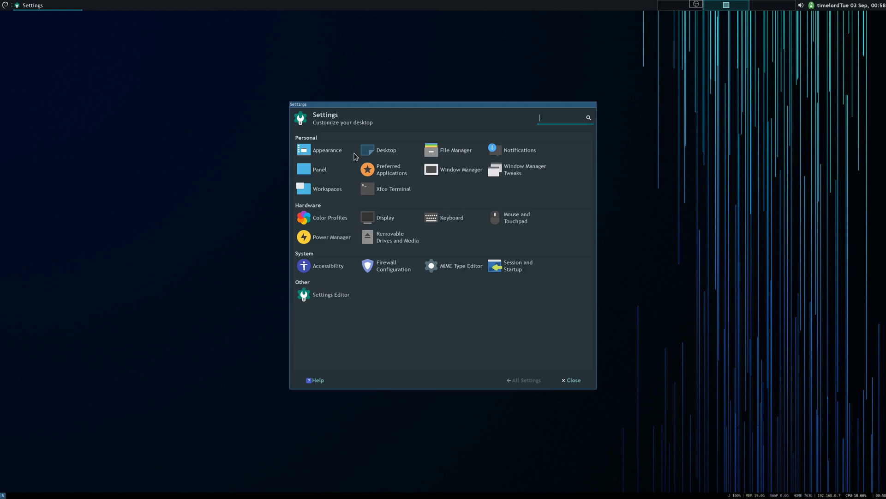
pyautogui.click(318, 150)
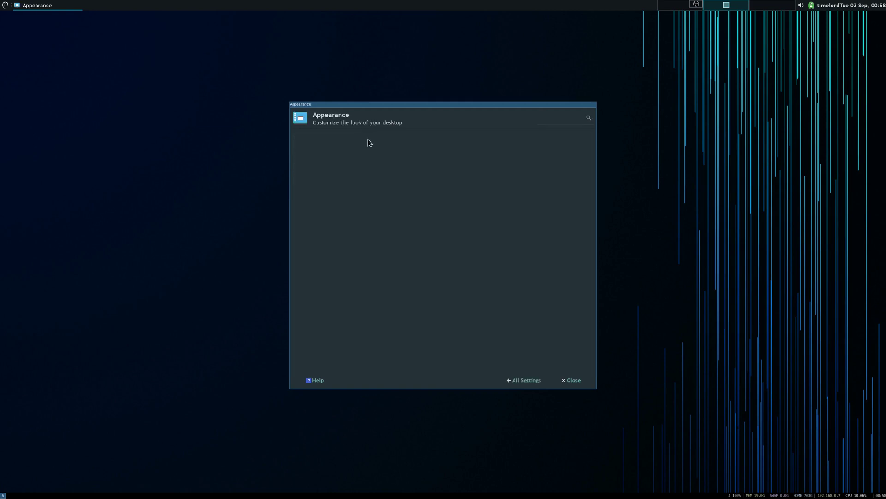
pyautogui.click(338, 137)
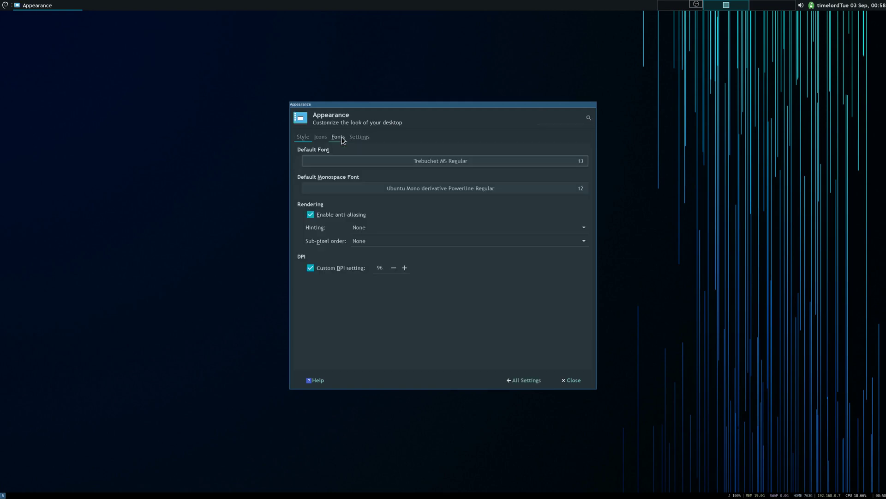
pyautogui.click(403, 162)
pyautogui.click(413, 222)
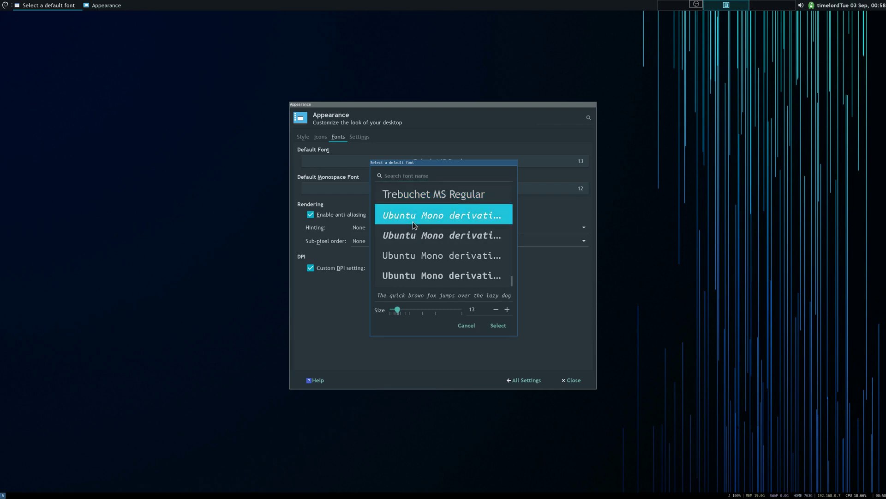
pyautogui.click(498, 325)
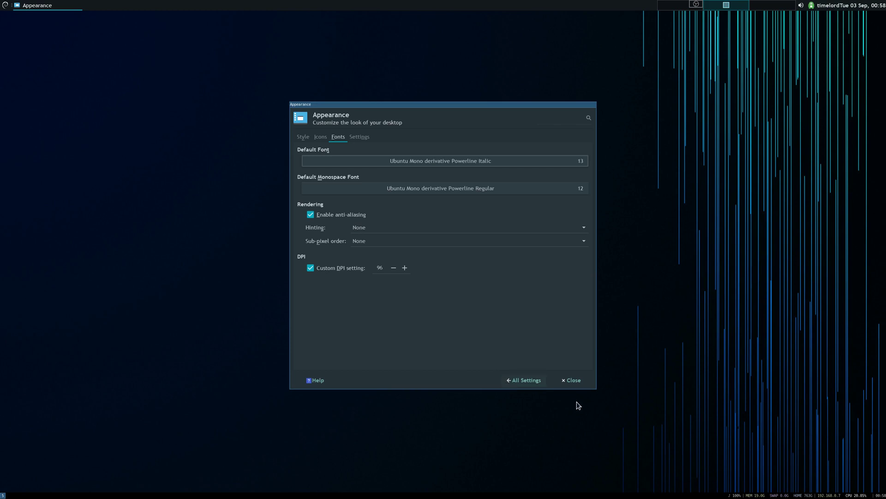
pyautogui.click(572, 384)
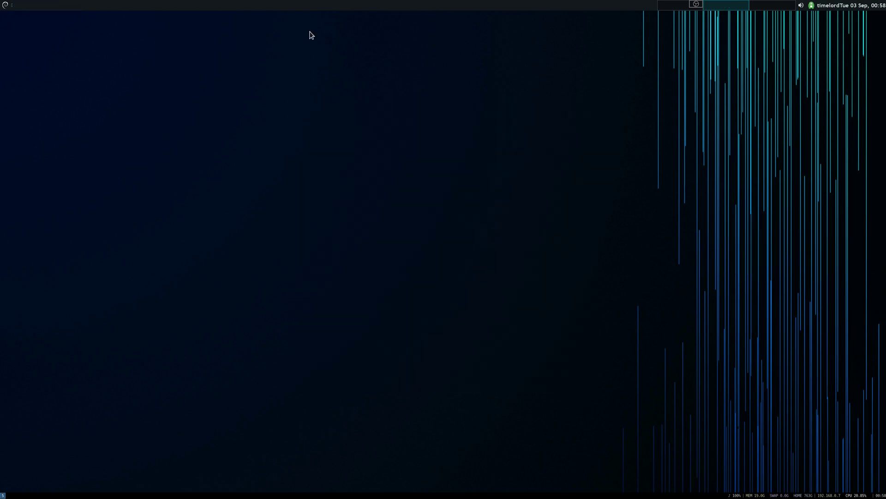
pyautogui.click(801, 5)
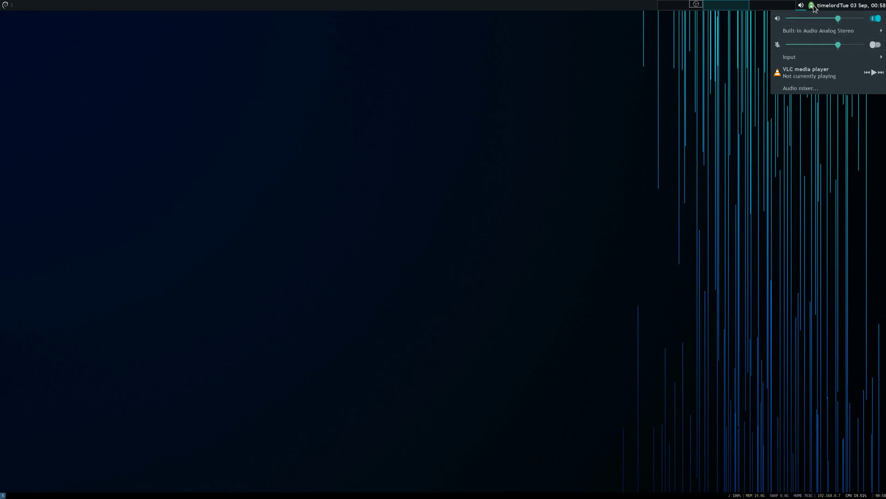
pyautogui.click(494, 272)
pyautogui.click(811, 5)
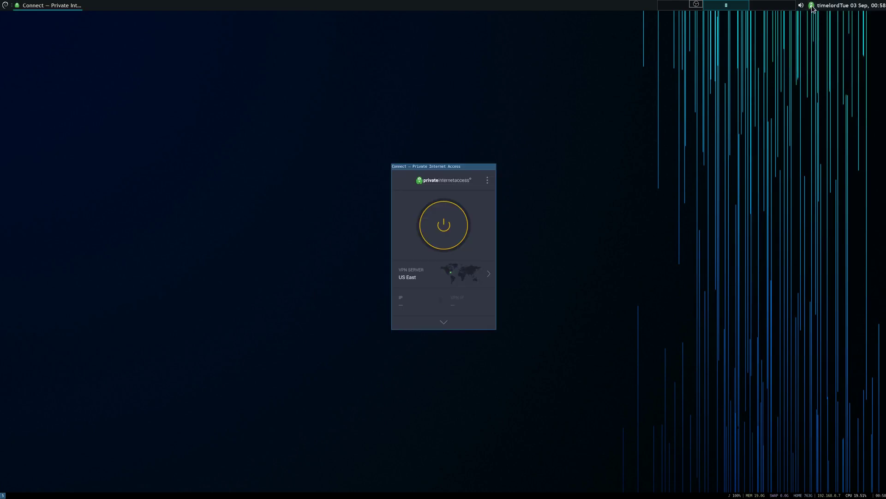
pyautogui.click(640, 226)
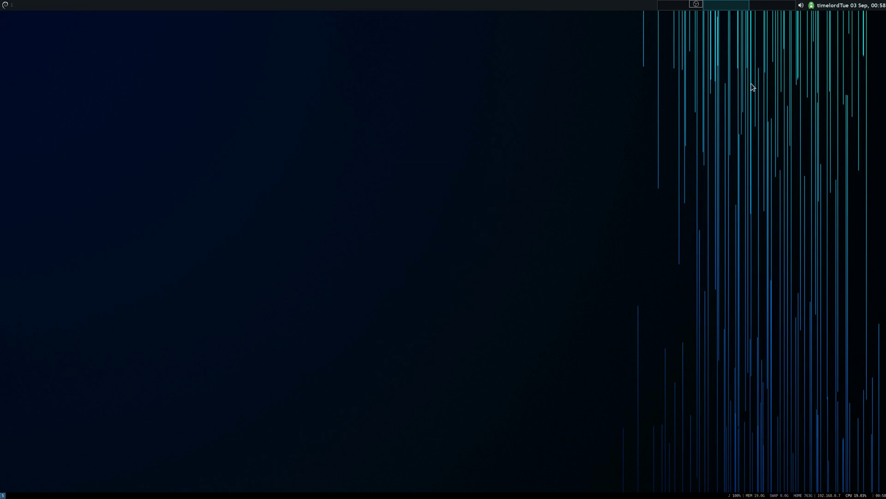
pyautogui.click(829, 5)
pyautogui.click(776, 55)
pyautogui.click(859, 7)
pyautogui.click(860, 9)
# In a new terminal, open .config/i3/config in vim and jump to its end.
pyautogui.press('super+Return')
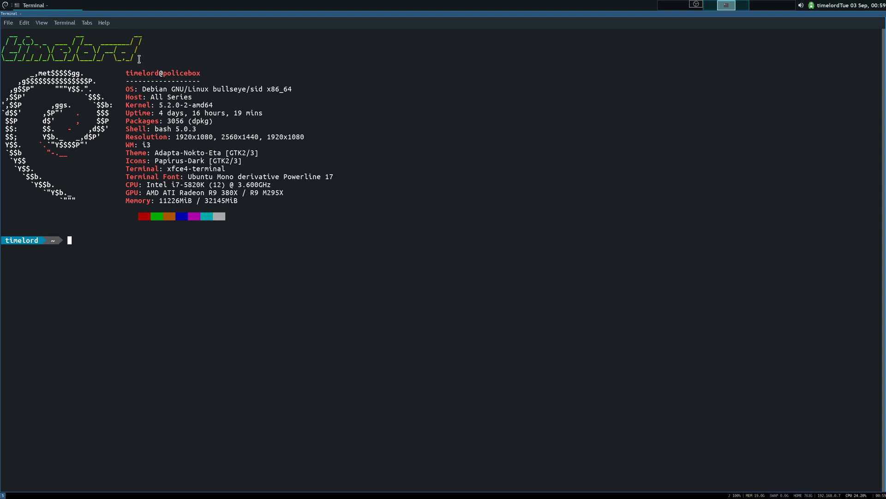
pyautogui.write('vim .config/i3/config')
pyautogui.press('Return')
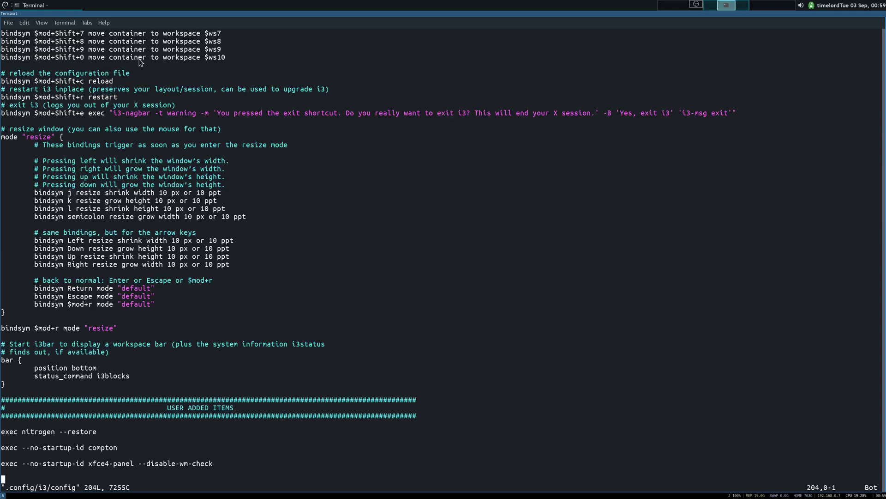
pyautogui.press('z')
pyautogui.press('t')
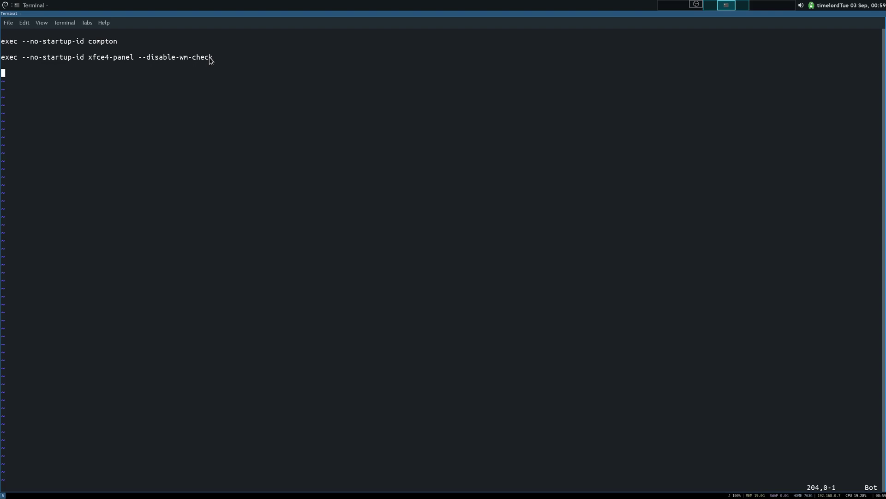
# Highlight the exec xfce4-panel --disable-wm-check line, then save and quit vim with :wq.
pyautogui.moveTo(210, 60); pyautogui.dragTo(2, 76)
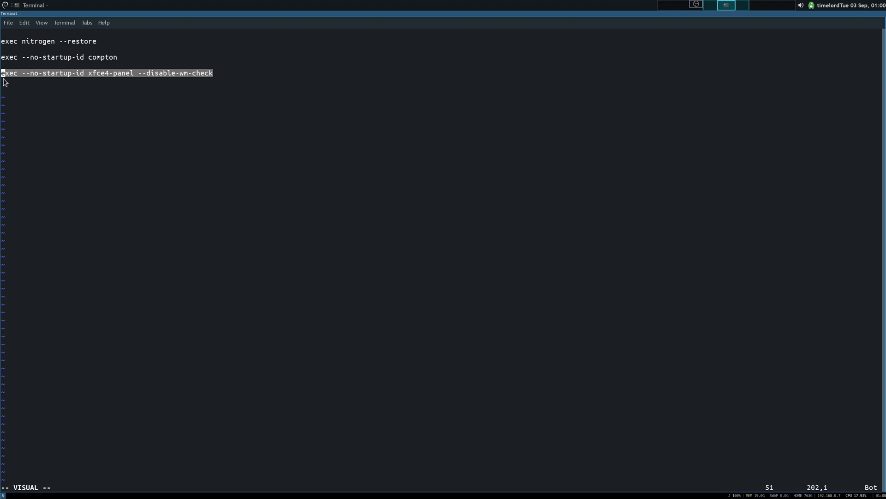
pyautogui.click(113, 92)
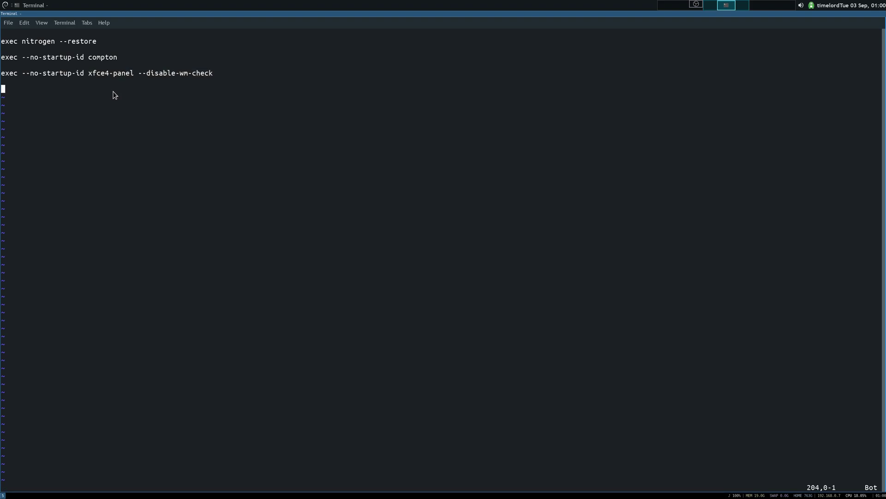
pyautogui.write(':wq')
pyautogui.press('Return')
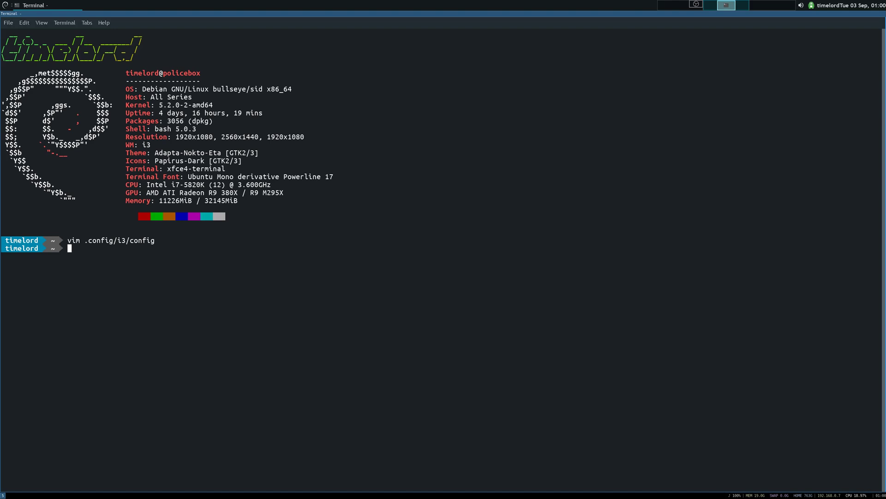
# Tile extra terminals side by side, then stacked vertically, and close them all.
pyautogui.click(6, 6)
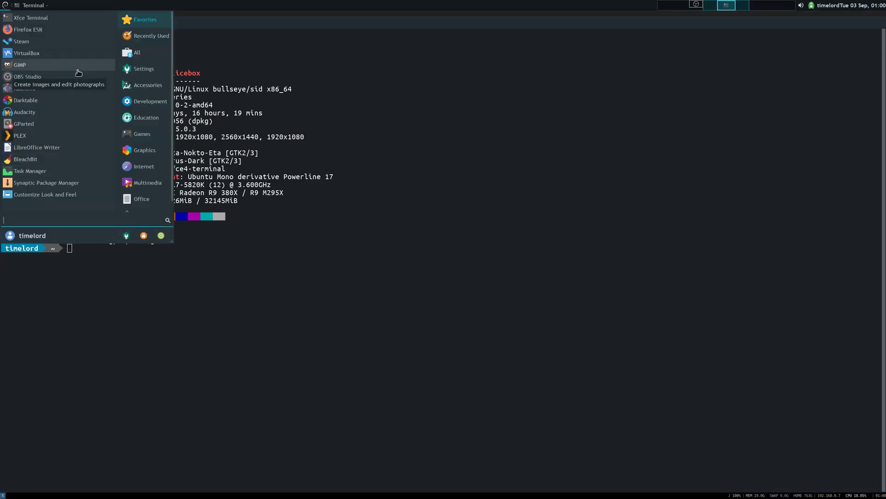
pyautogui.click(374, 181)
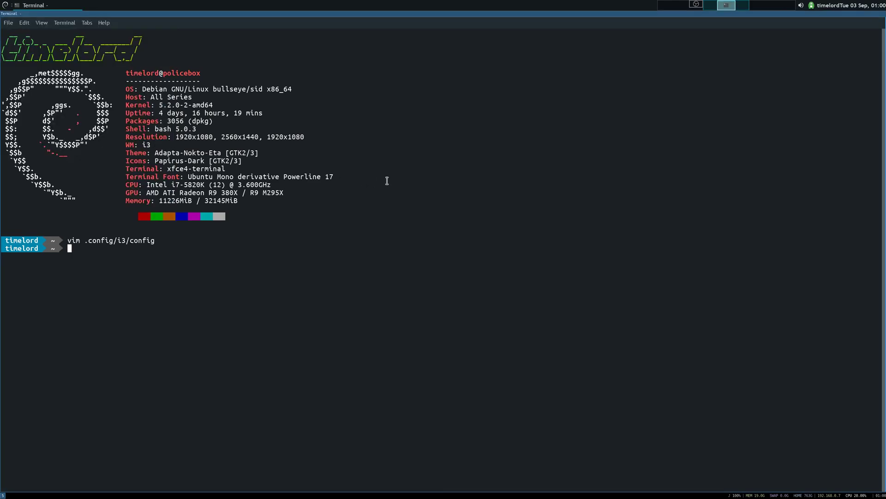
pyautogui.press('super+Return')
pyautogui.press('super+Return')
pyautogui.press('super+Return')
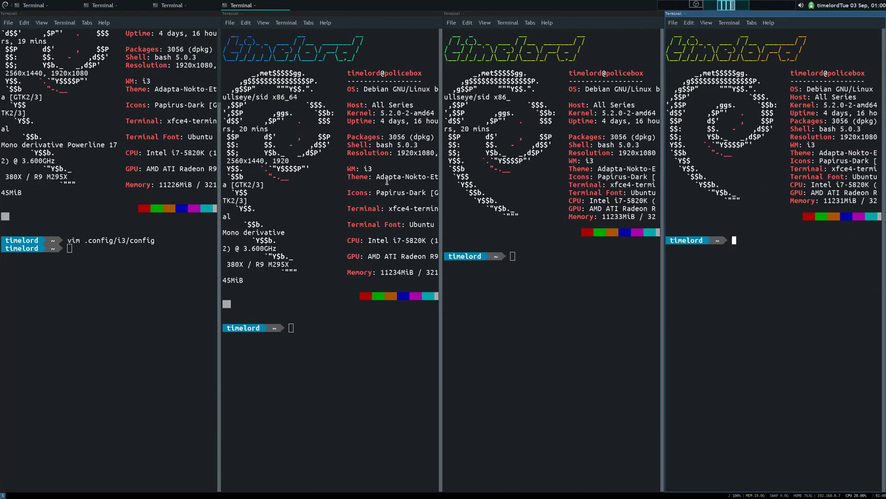
pyautogui.press('super+shift+q')
pyautogui.press('super+shift+q')
pyautogui.press('super+v')
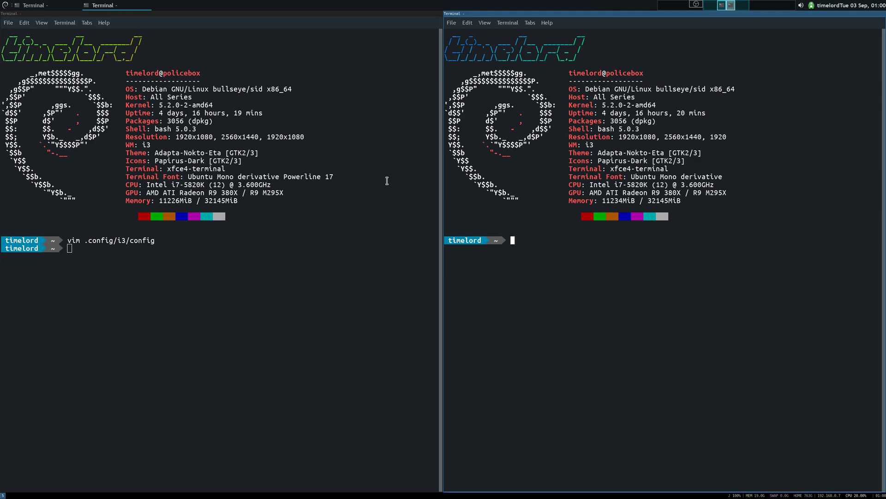
pyautogui.press('super+Return')
pyautogui.press('super+Return')
pyautogui.press('super+Return')
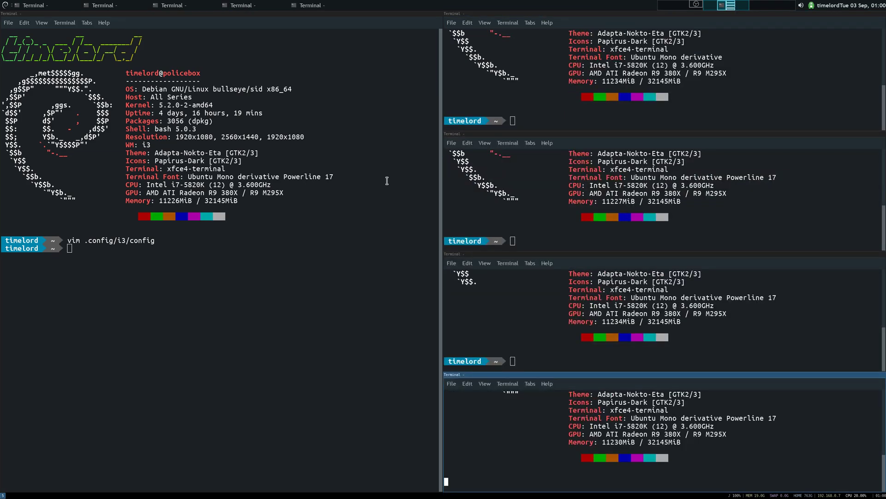
pyautogui.press('super+shift+q')
pyautogui.press('super+shift+q')
pyautogui.press('super+shift+q')
pyautogui.press('super+shift+q')
pyautogui.press('super+shift+q')
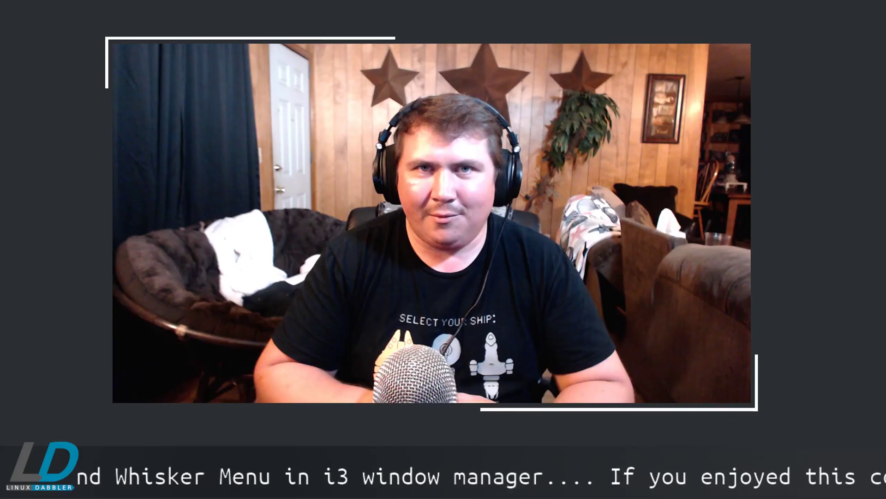